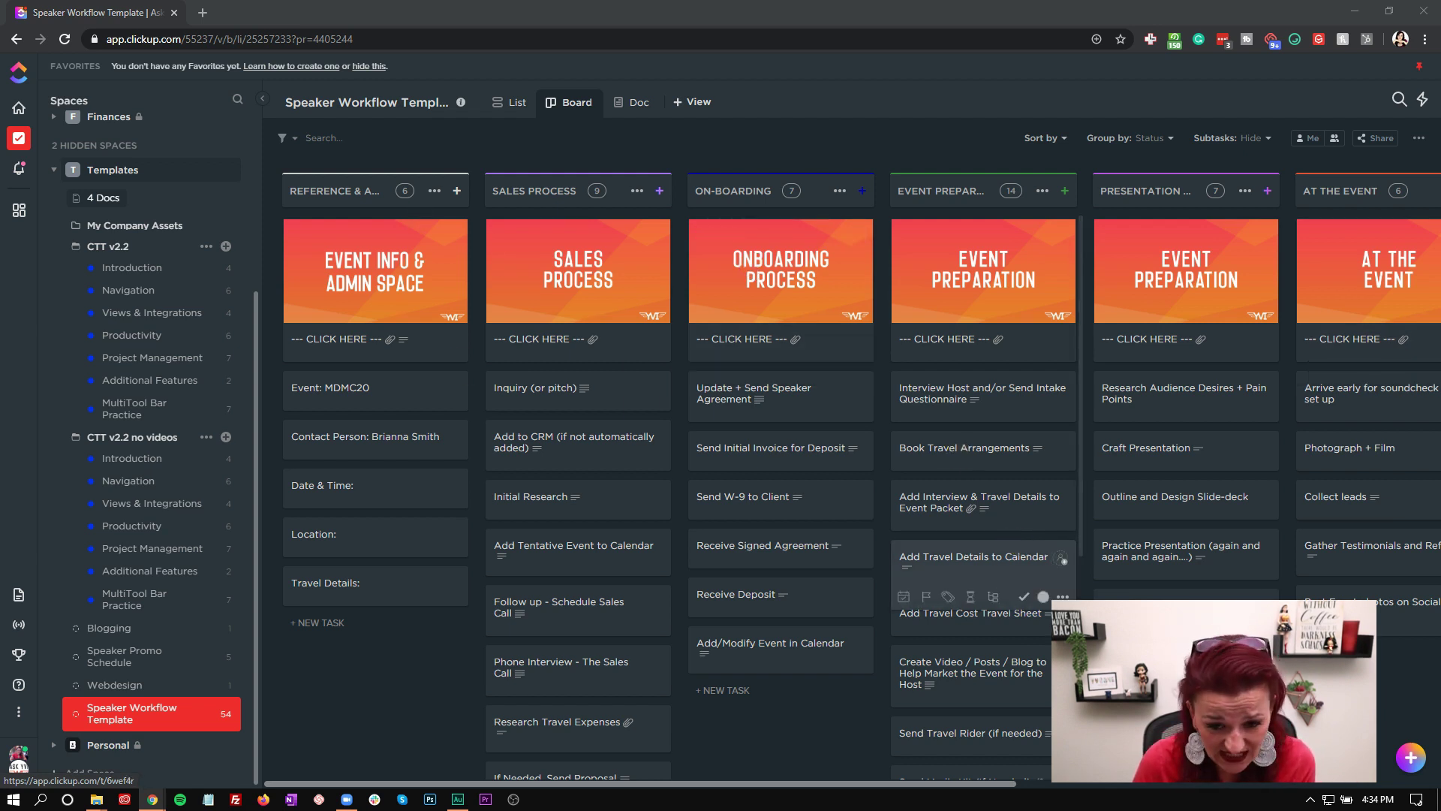
pyautogui.scroll(-5, 1015, 559)
pyautogui.scroll(1, 1015, 574)
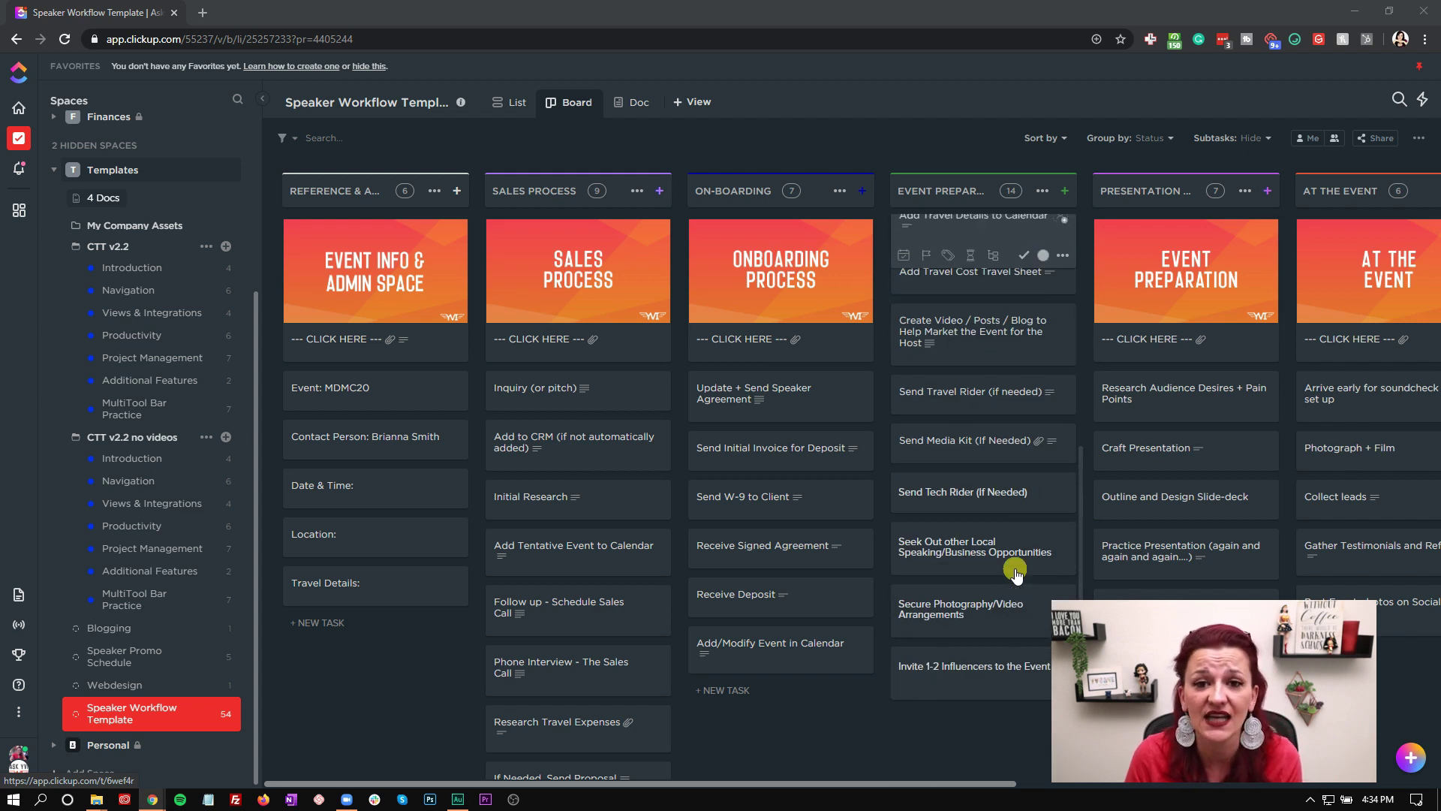
pyautogui.scroll(5, 1015, 574)
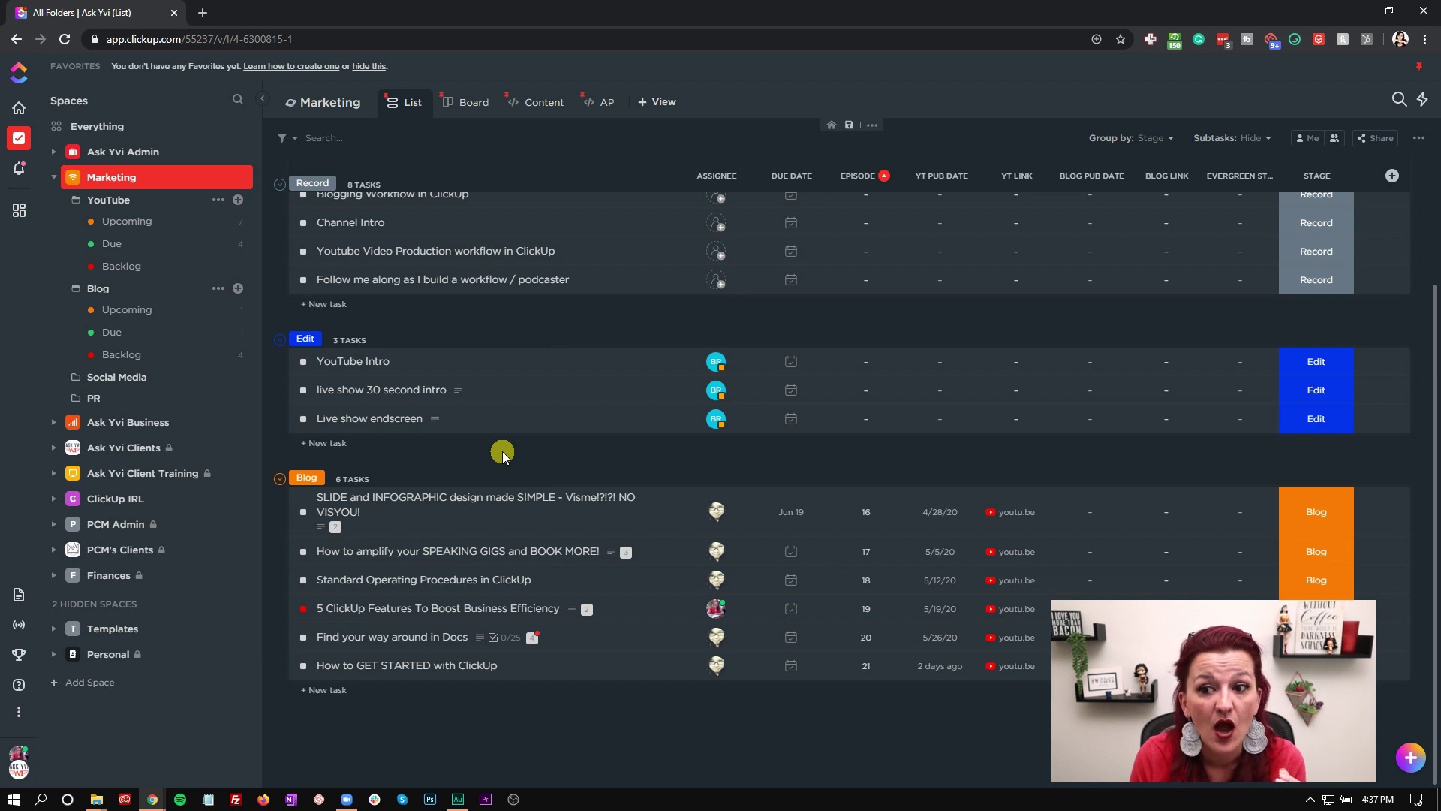
# Move the SLIDE and INFOGRAPHIC task's due date to June 24, shifting its subtask dates to match
pyautogui.click(425, 503)
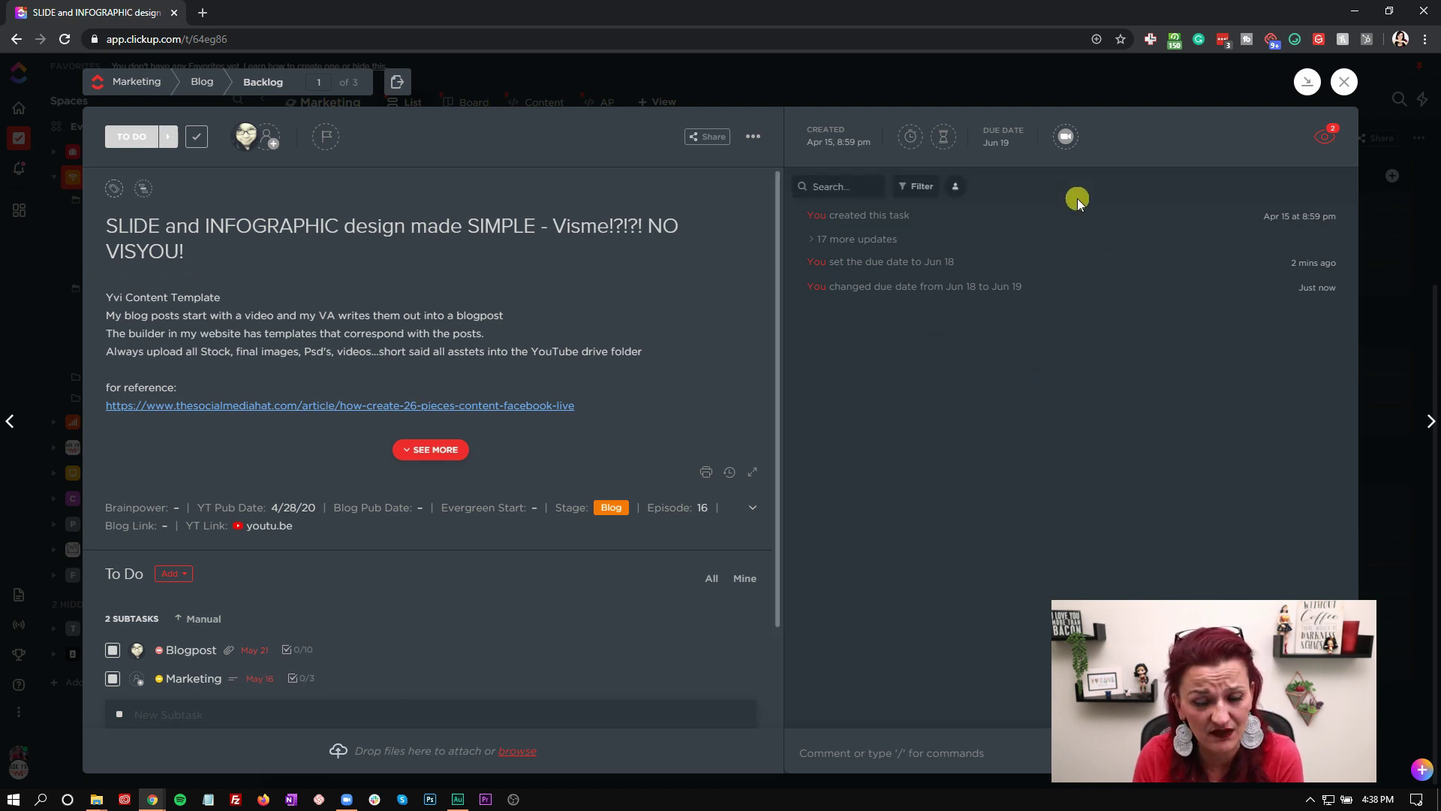
pyautogui.click(1000, 146)
pyautogui.click(1000, 143)
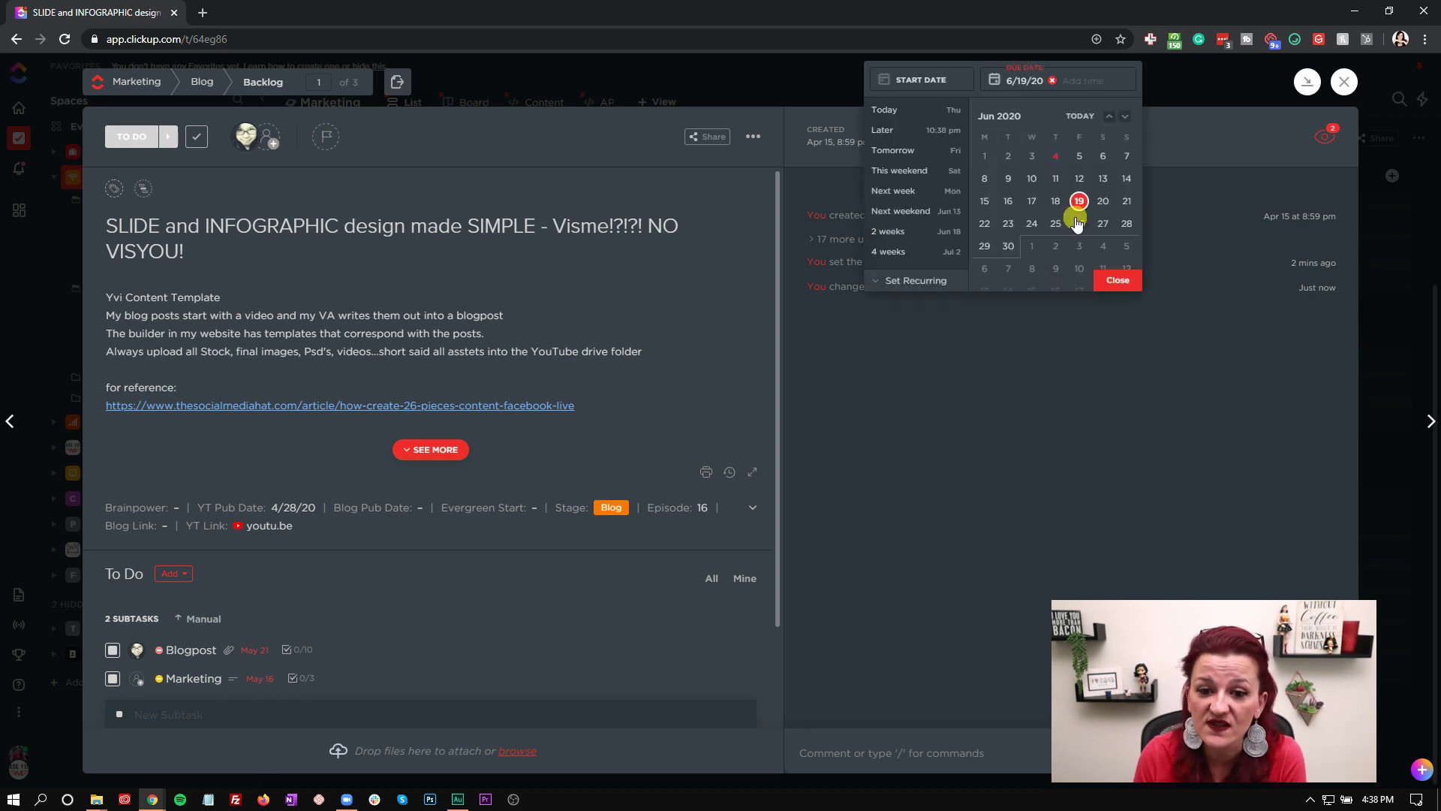
pyautogui.click(1030, 224)
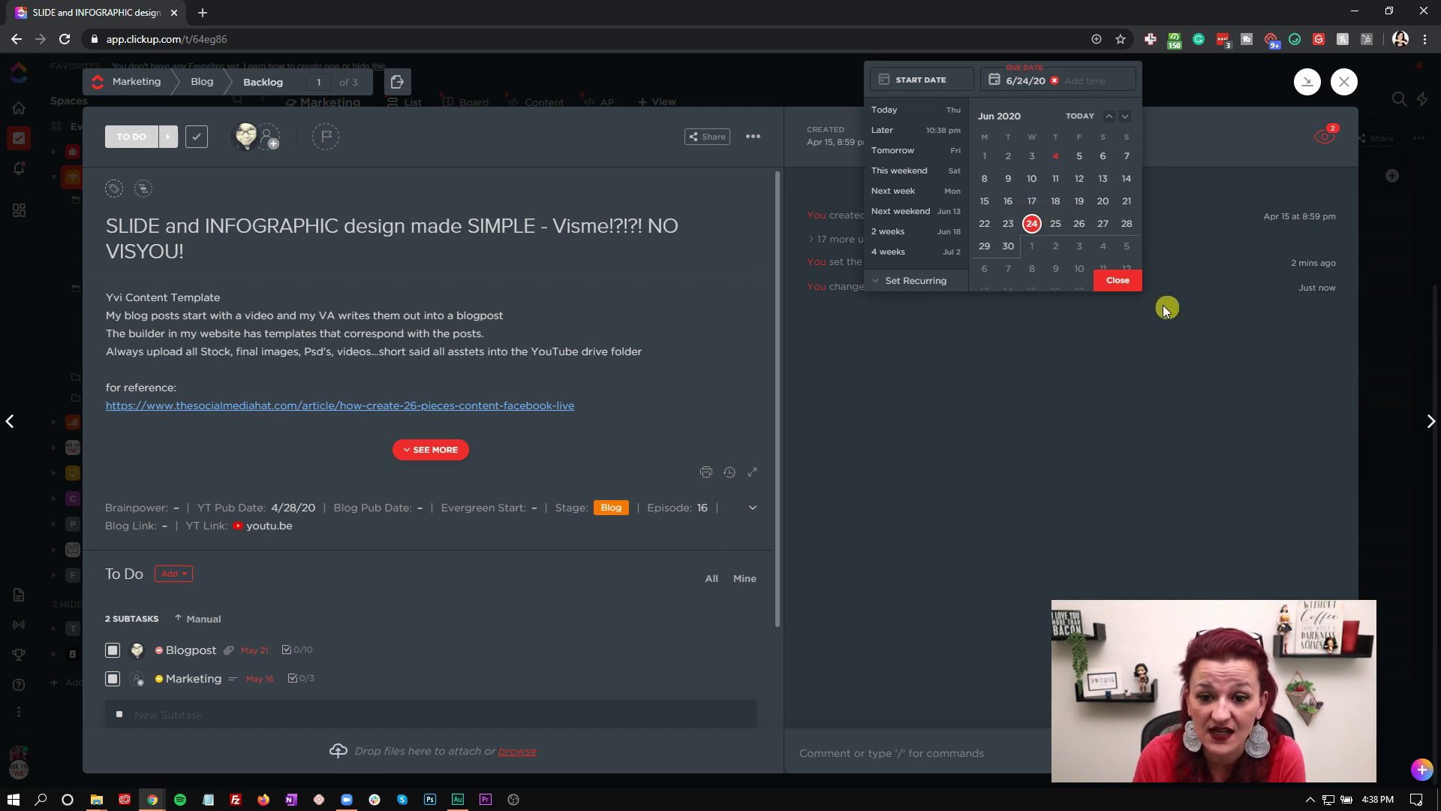
pyautogui.click(1119, 281)
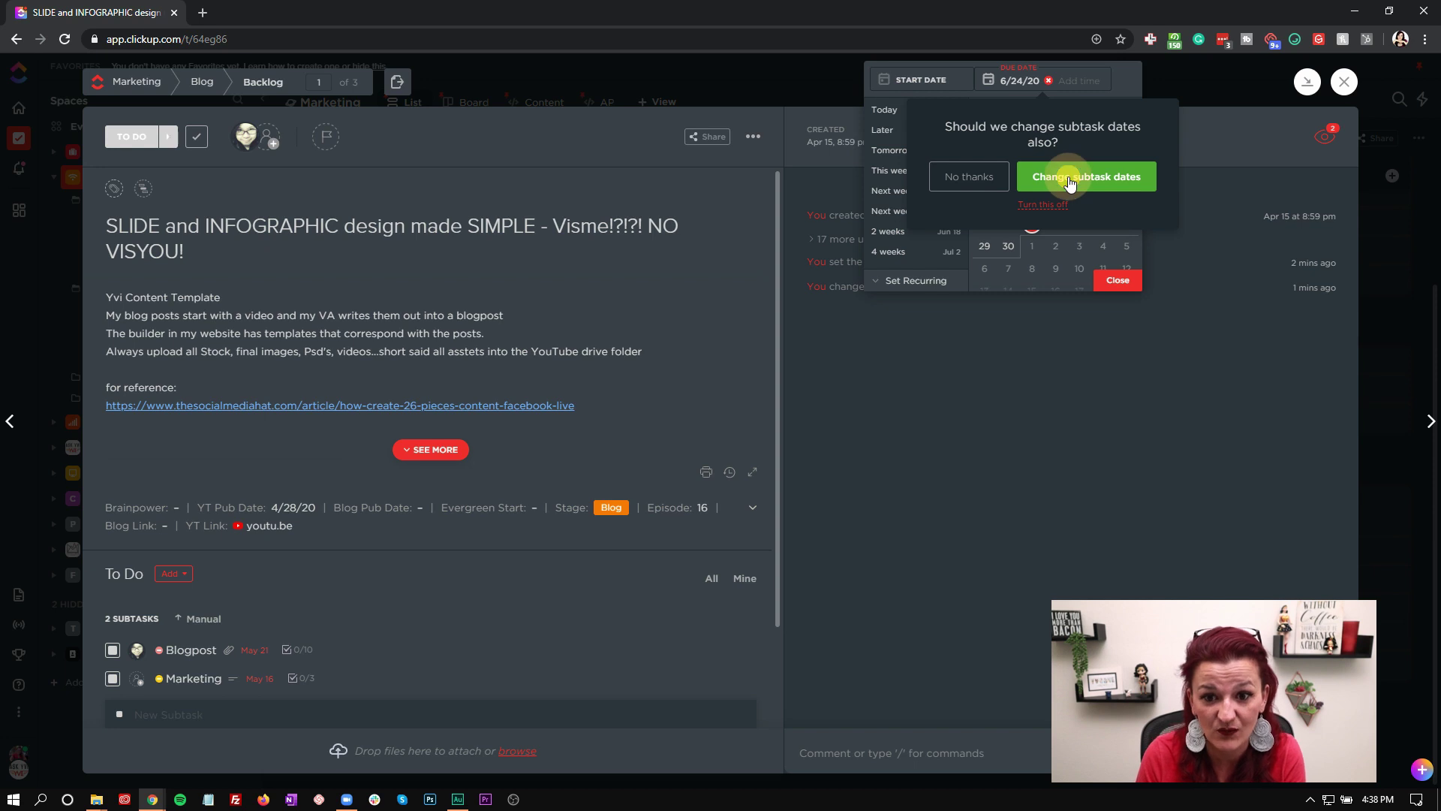
pyautogui.click(1011, 394)
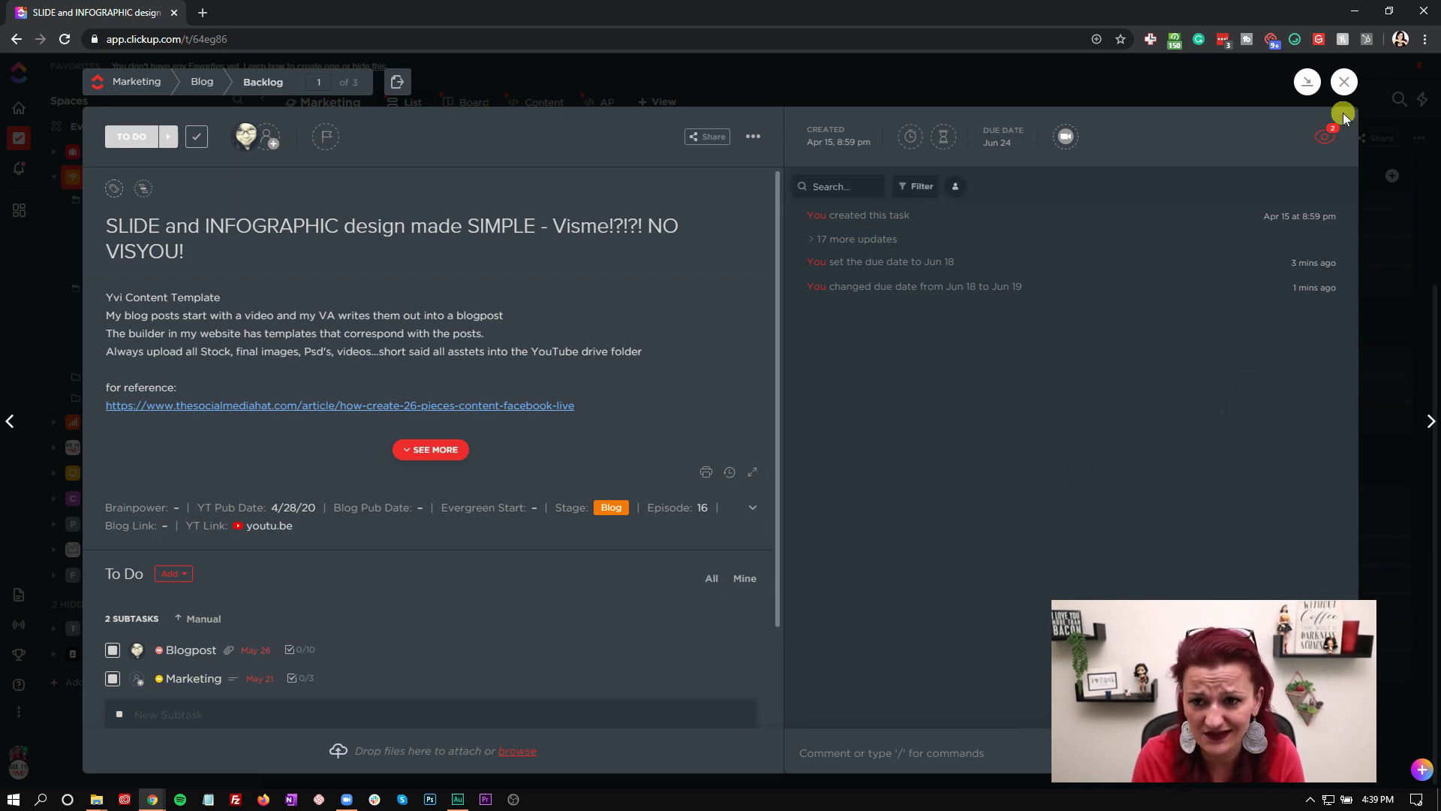
pyautogui.click(1343, 81)
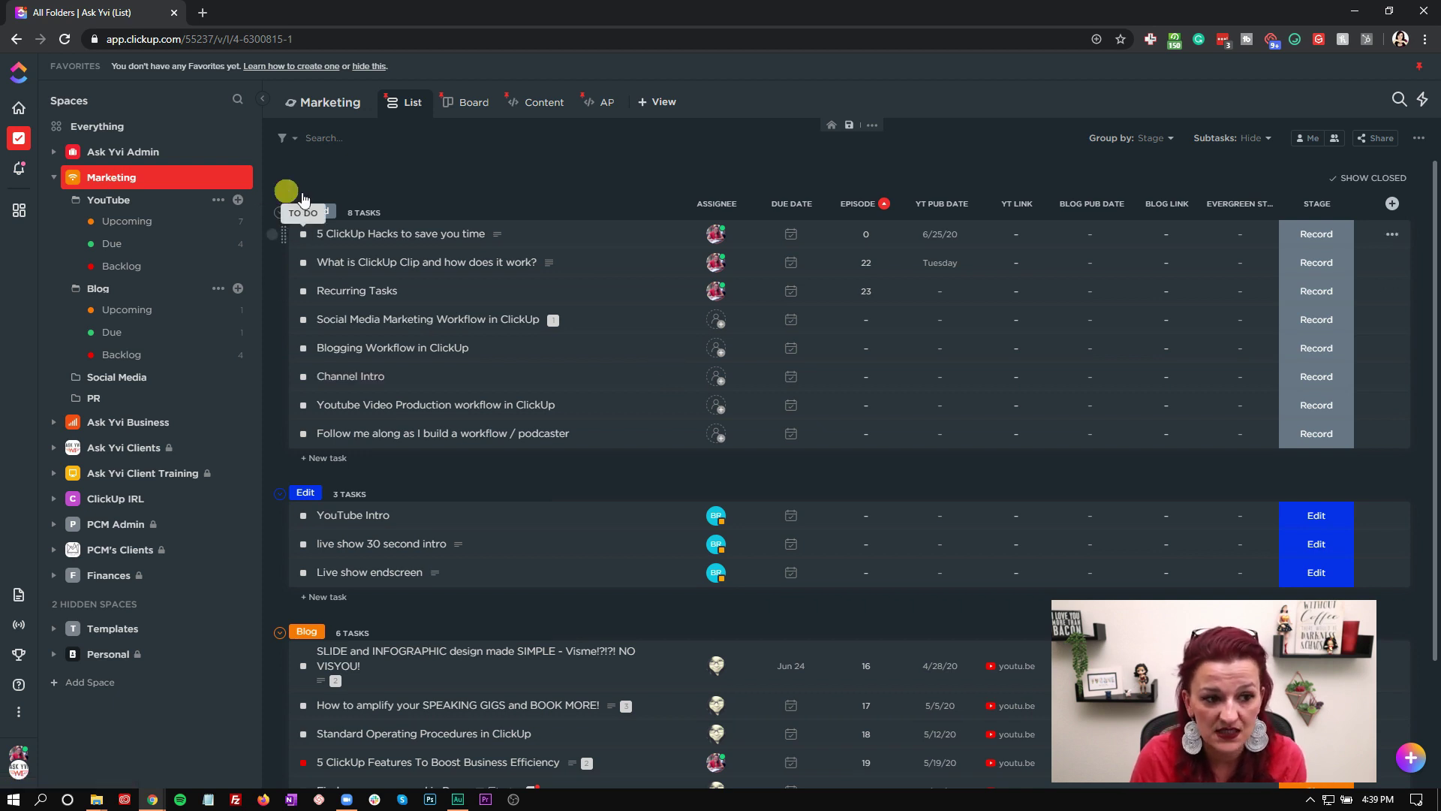
pyautogui.scroll(-2, 512, 183)
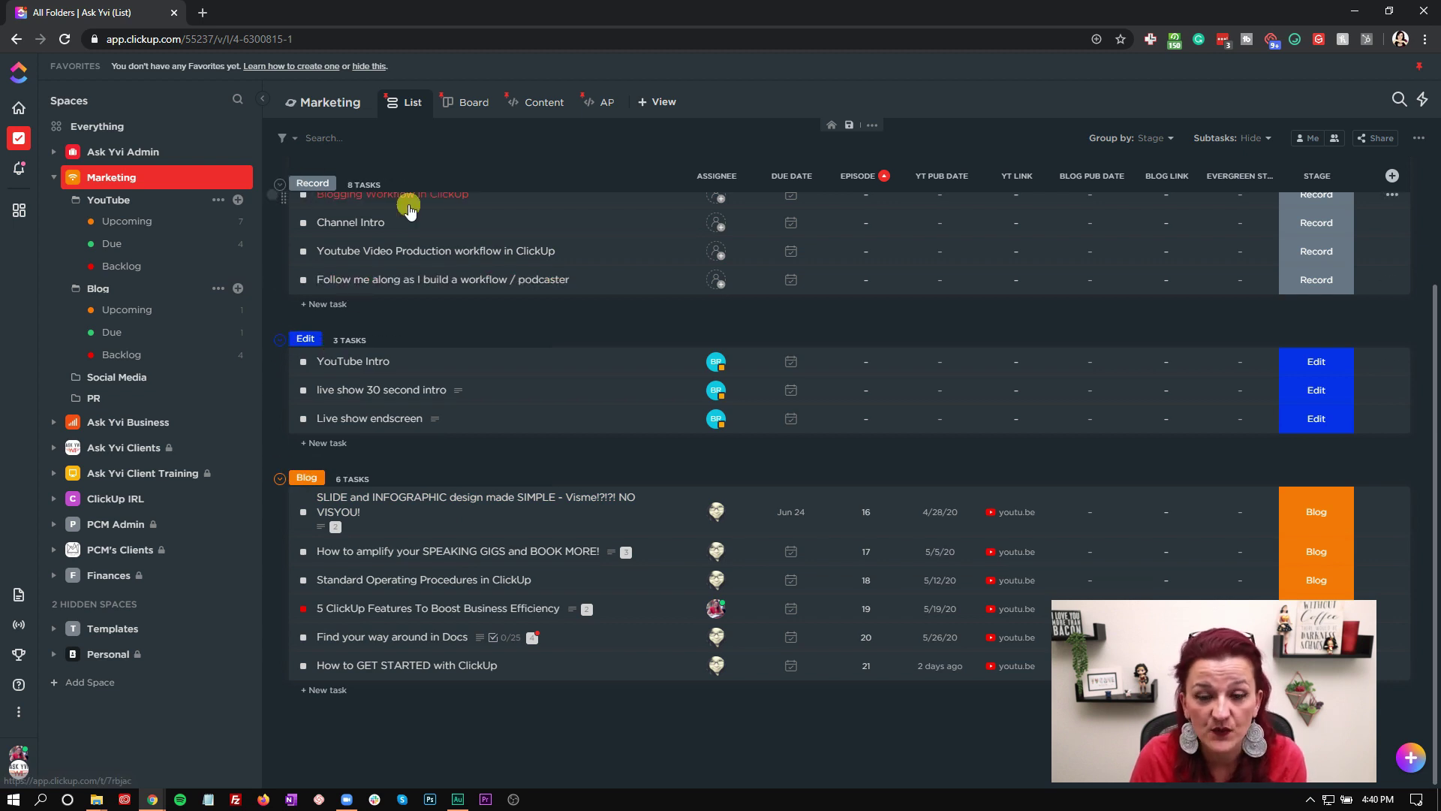
pyautogui.scroll(2, 483, 456)
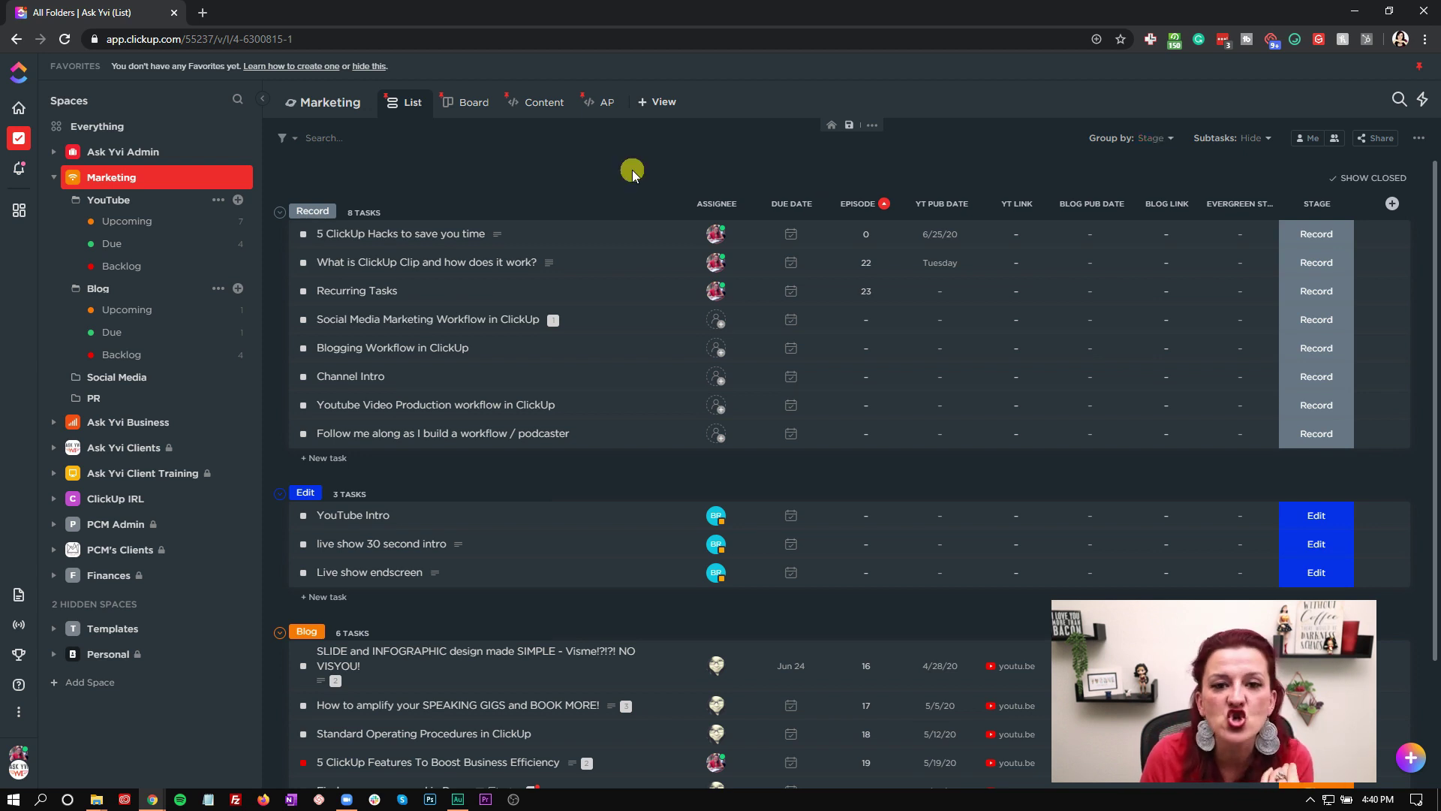
# Show the Marketing tasks in Board view and scroll down through the status columns
pyautogui.click(466, 103)
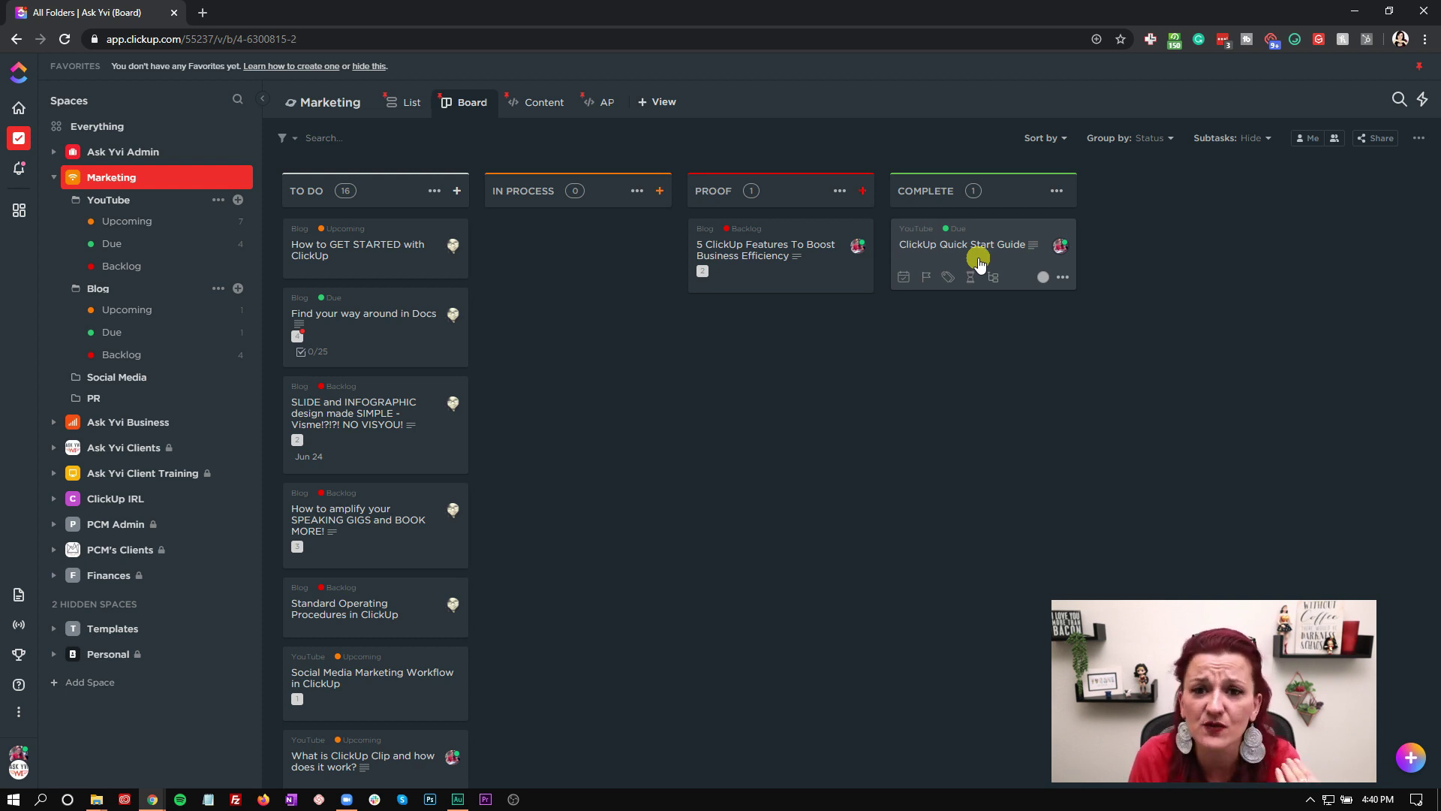
pyautogui.scroll(-6, 401, 353)
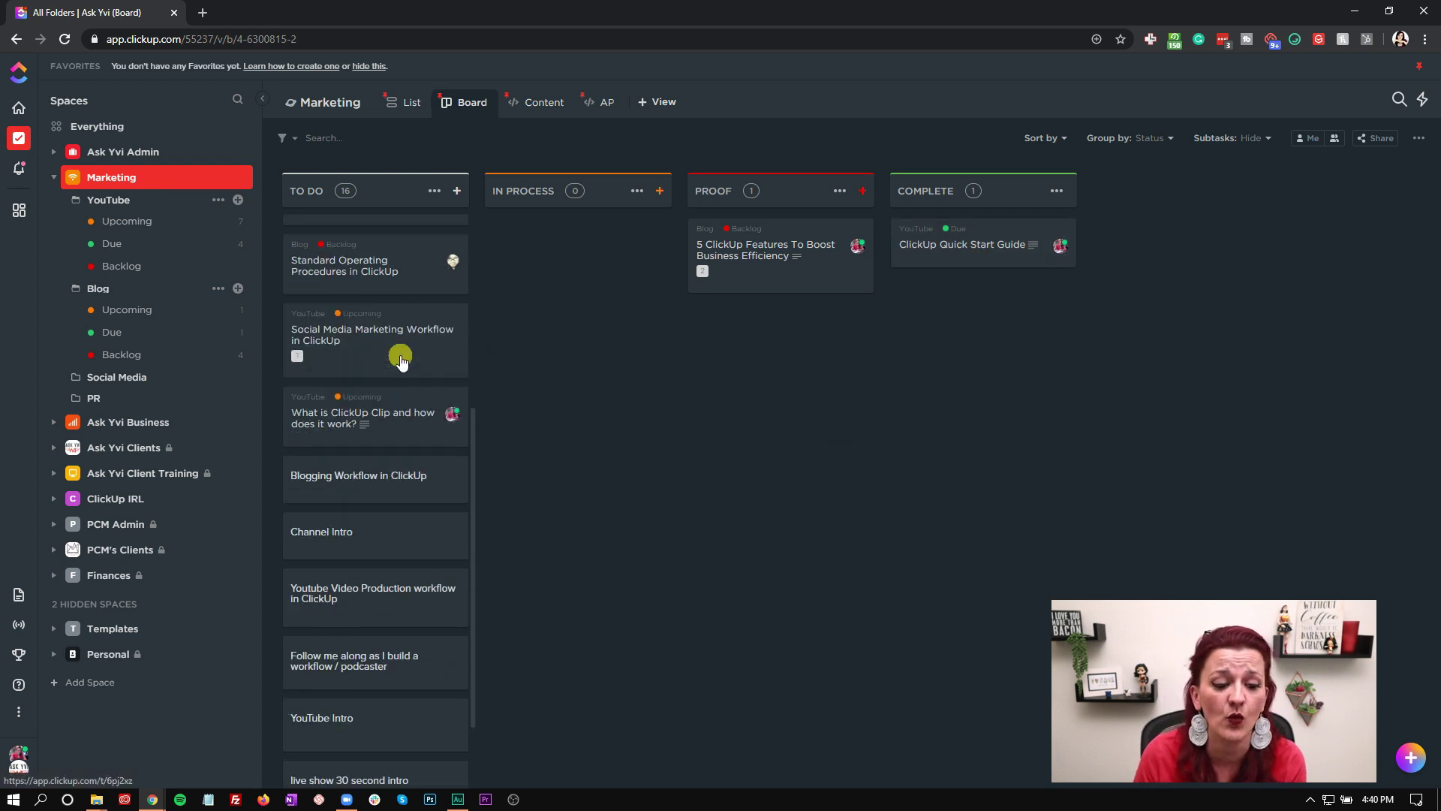
pyautogui.scroll(-3, 400, 355)
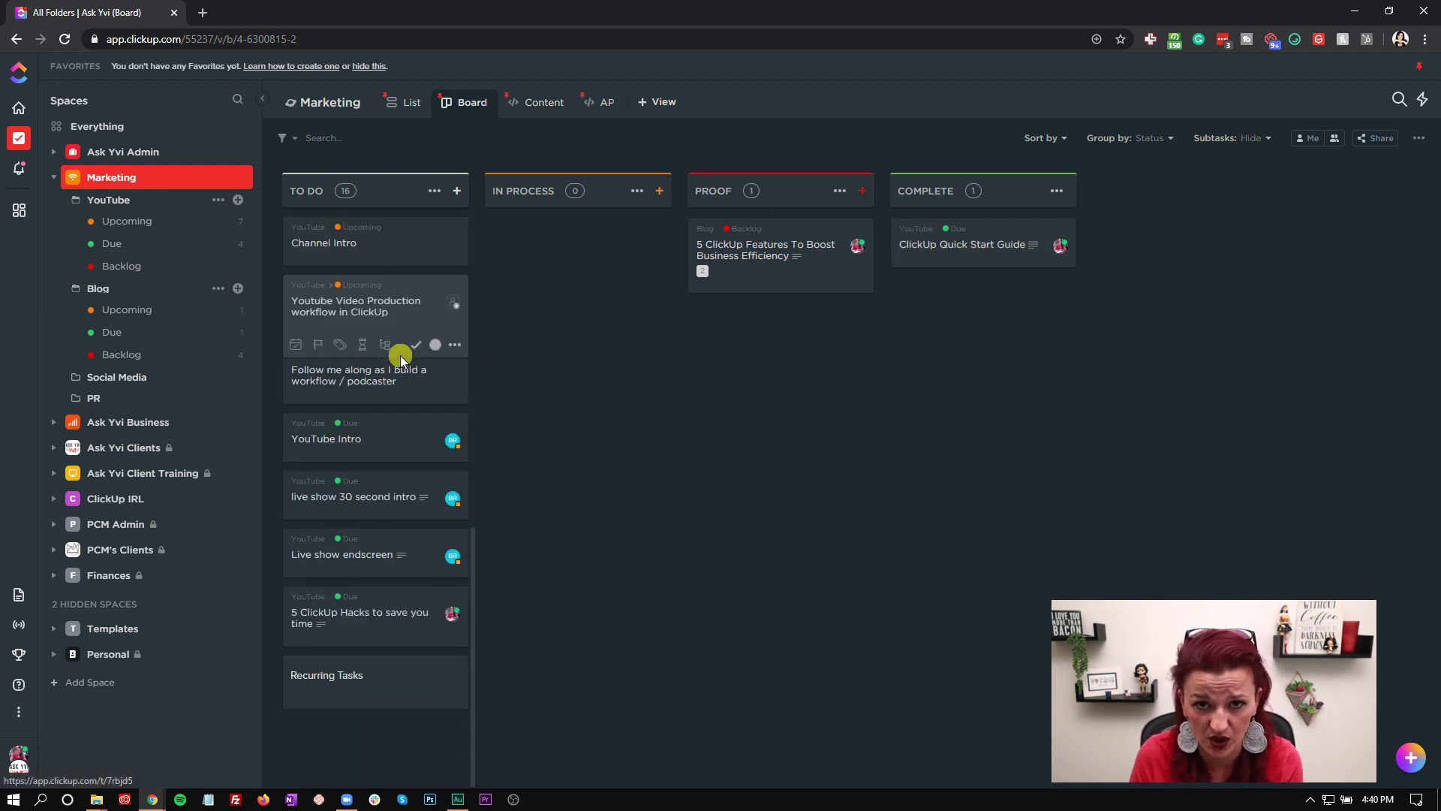
# Open the YouTube folder's list and its Social Media Marketing Workflow task
pyautogui.click(111, 204)
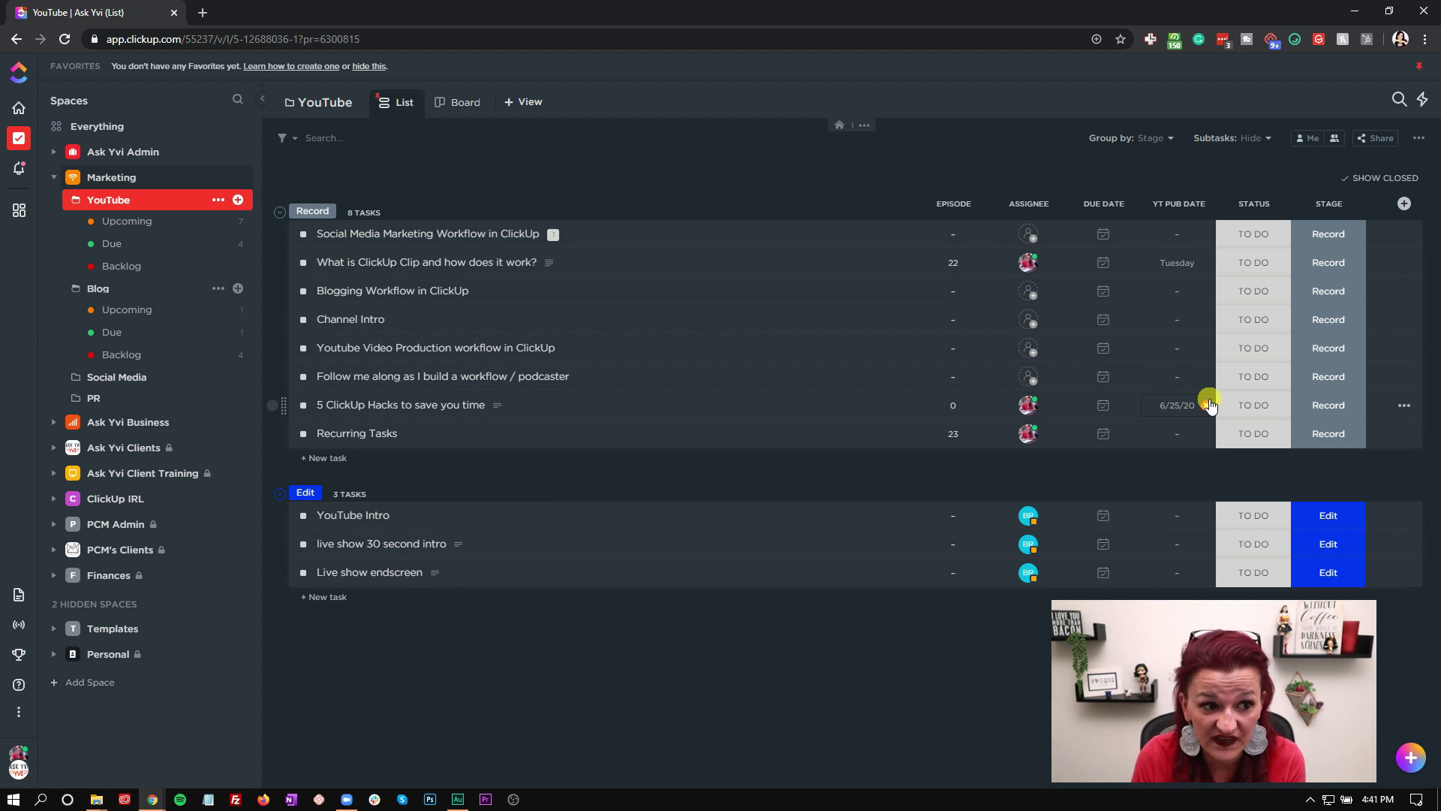
pyautogui.click(486, 235)
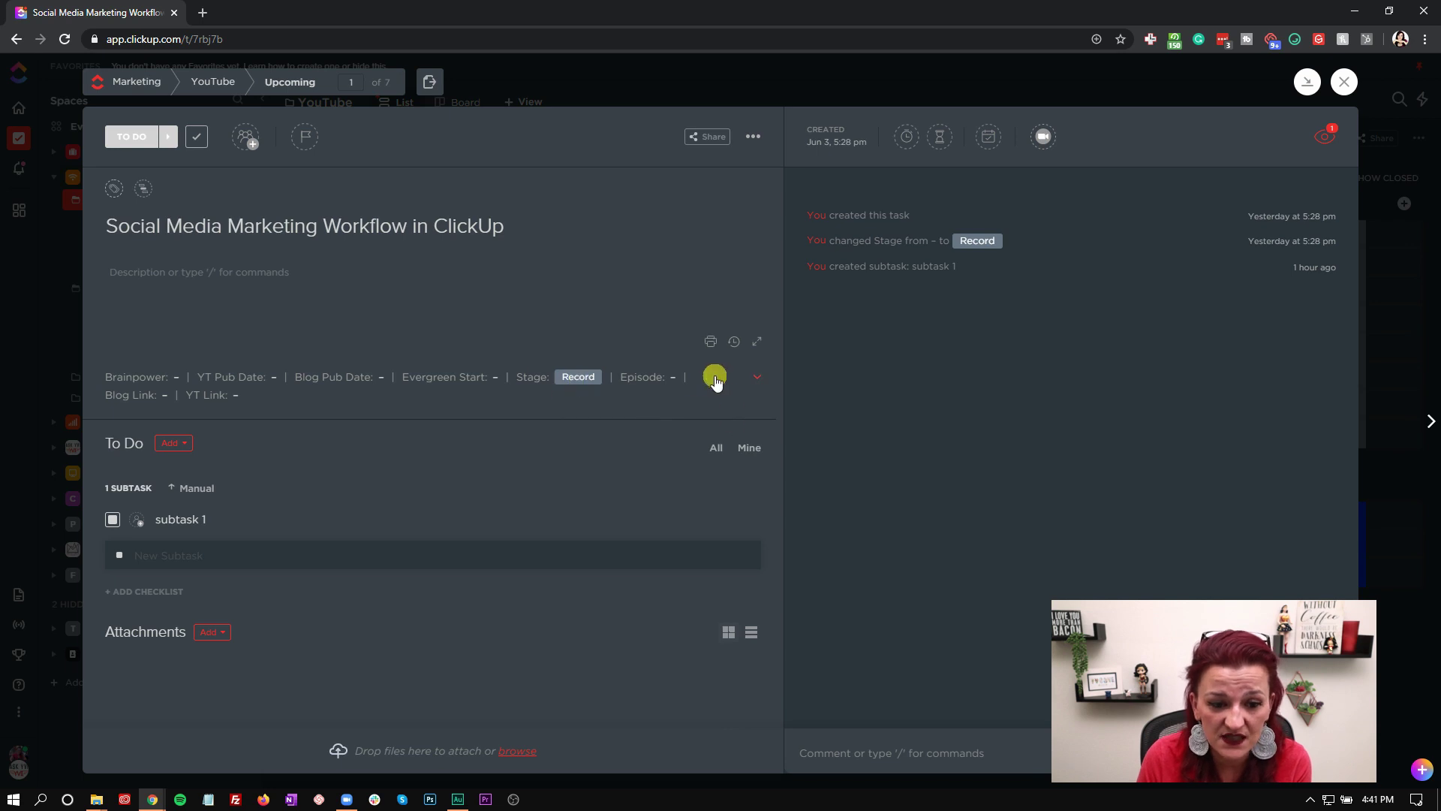
# Expand the custom fields, view Stage's choices unchanged, then show Brainpower's Low, Medium, High and Camera Ready options
pyautogui.click(757, 378)
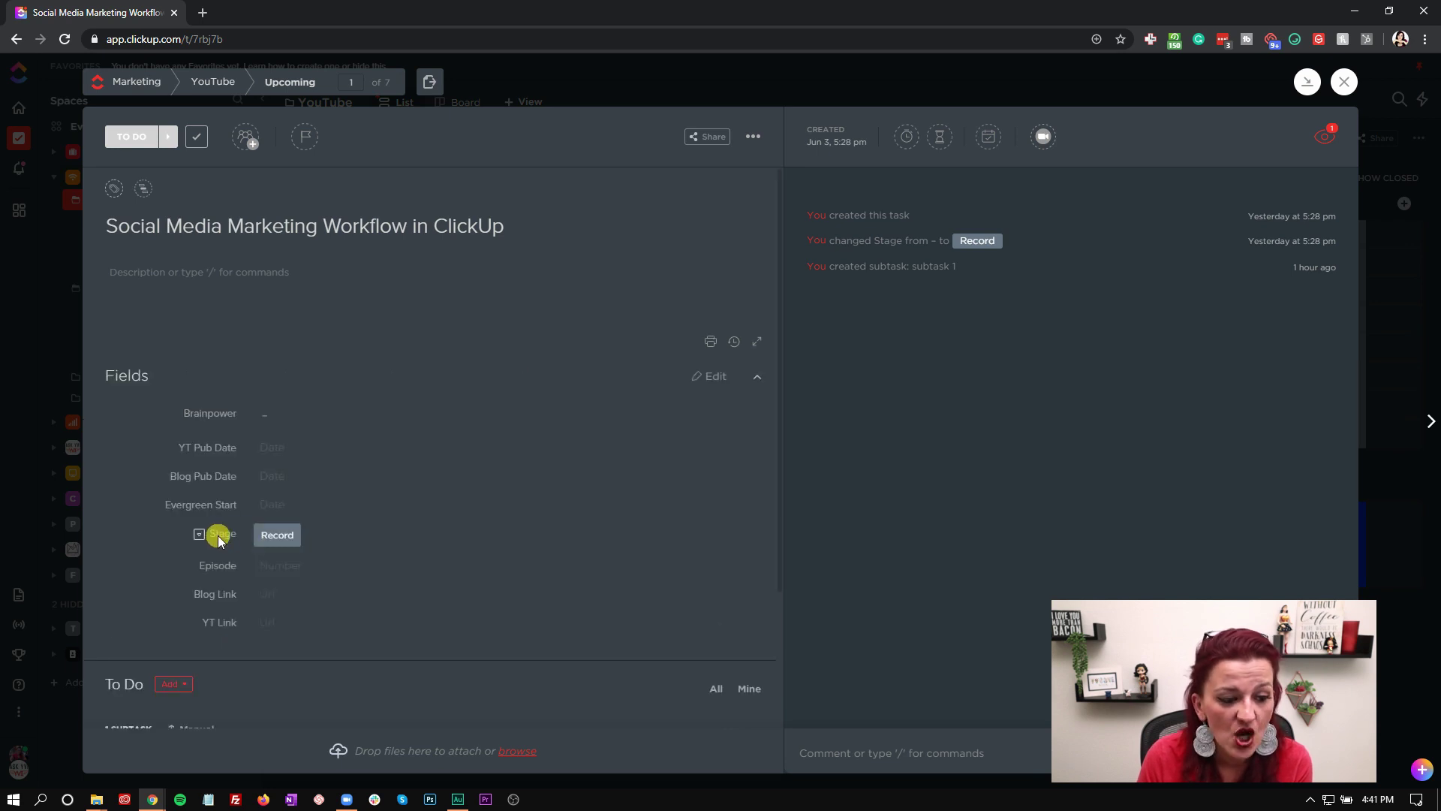
pyautogui.click(323, 534)
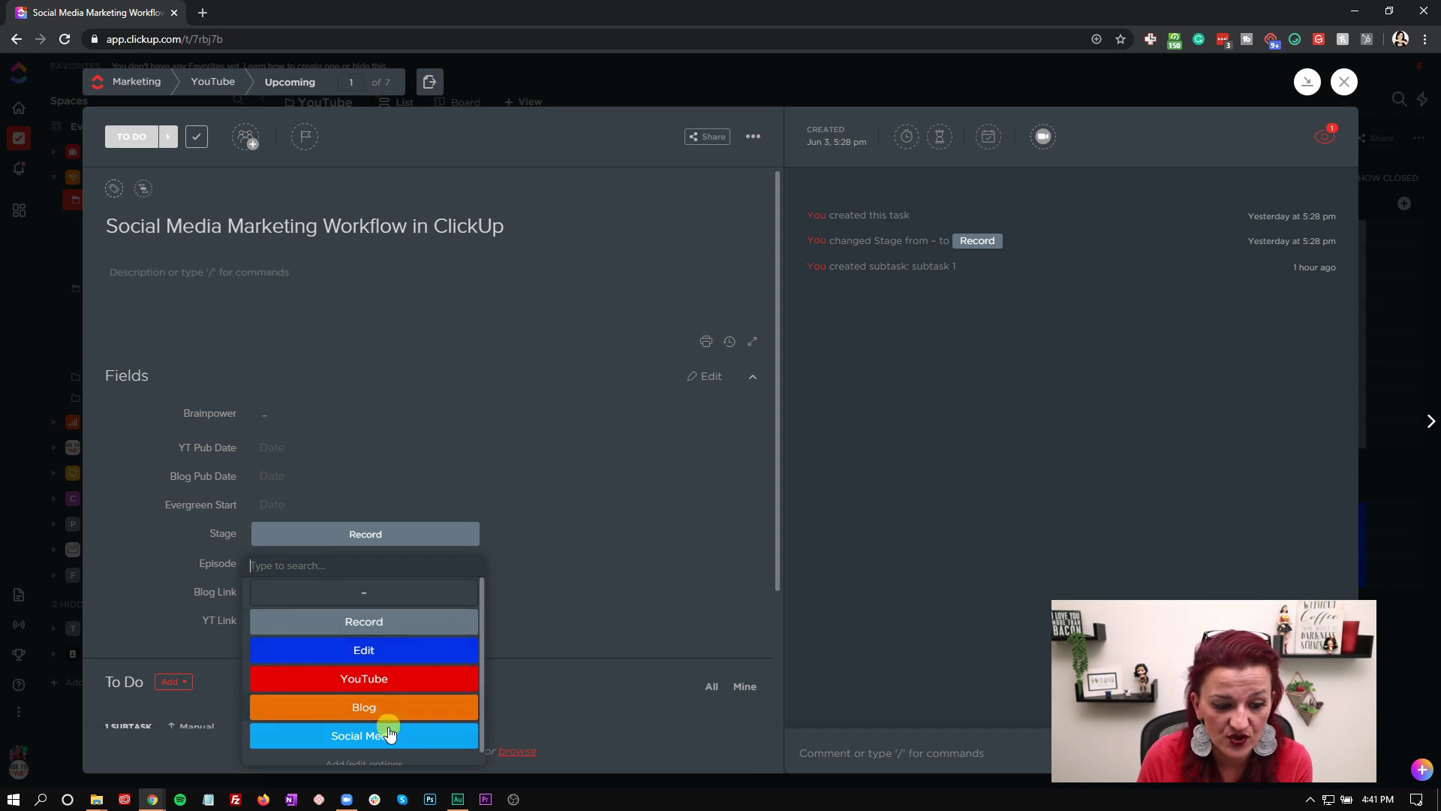
pyautogui.scroll(-1, 388, 735)
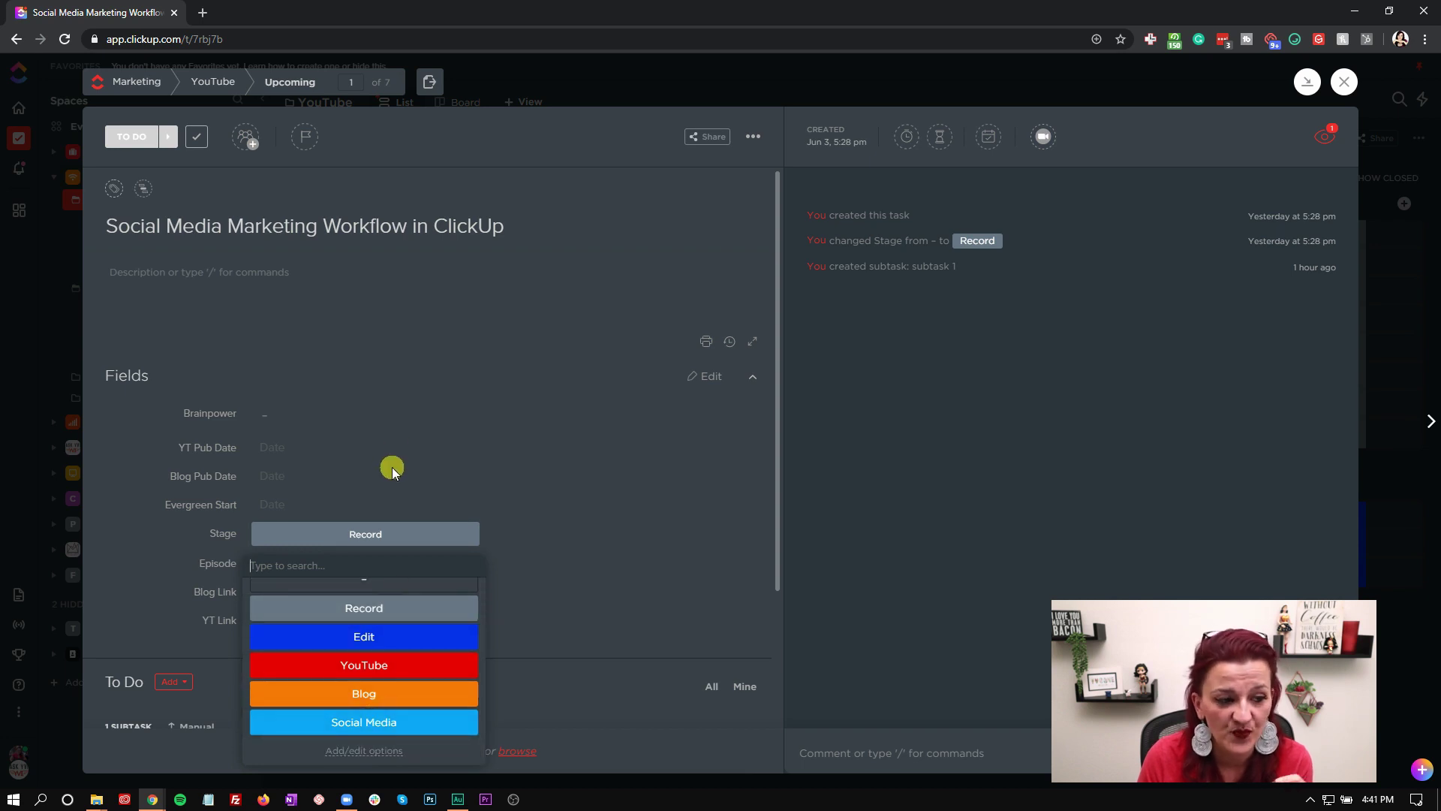
pyautogui.click(334, 394)
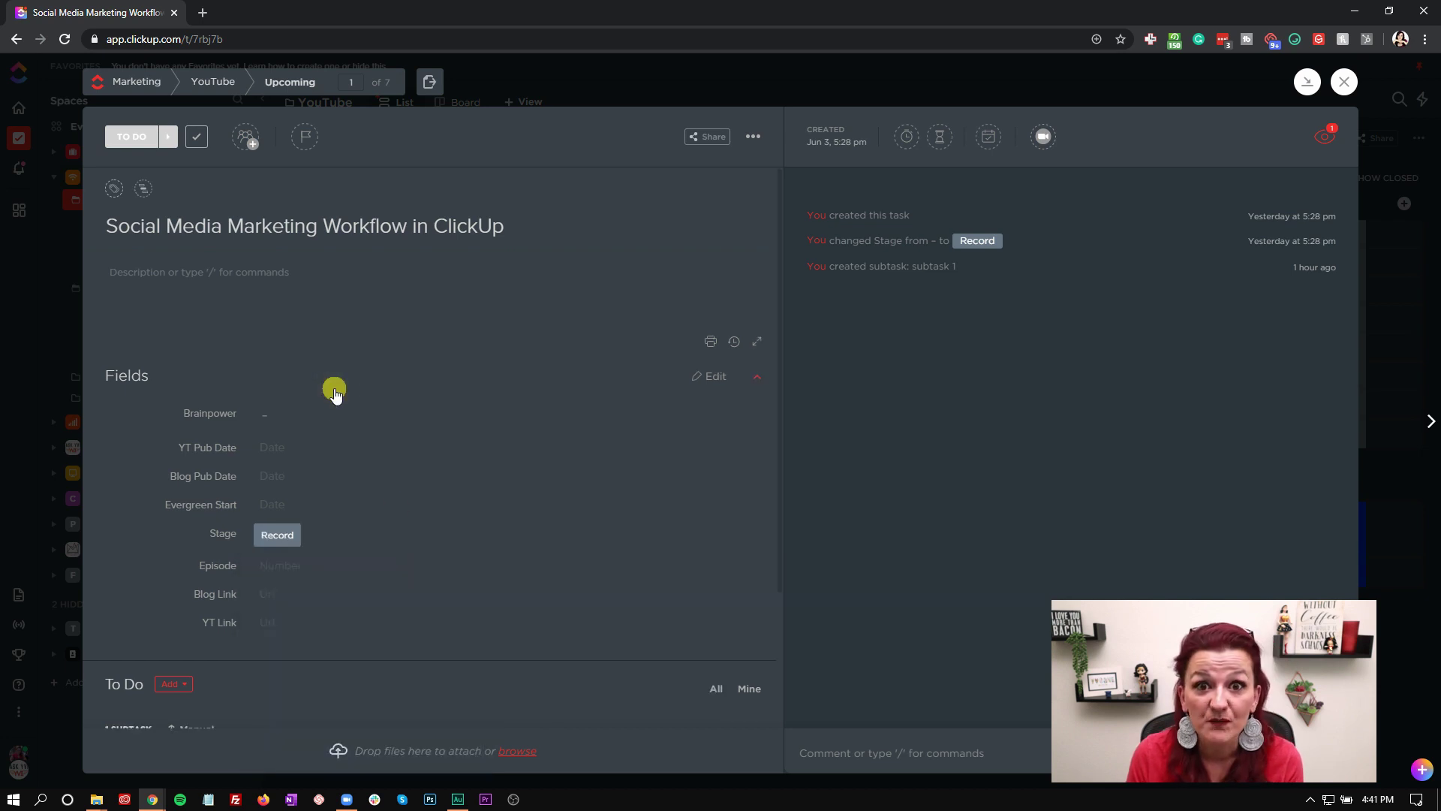
pyautogui.click(274, 415)
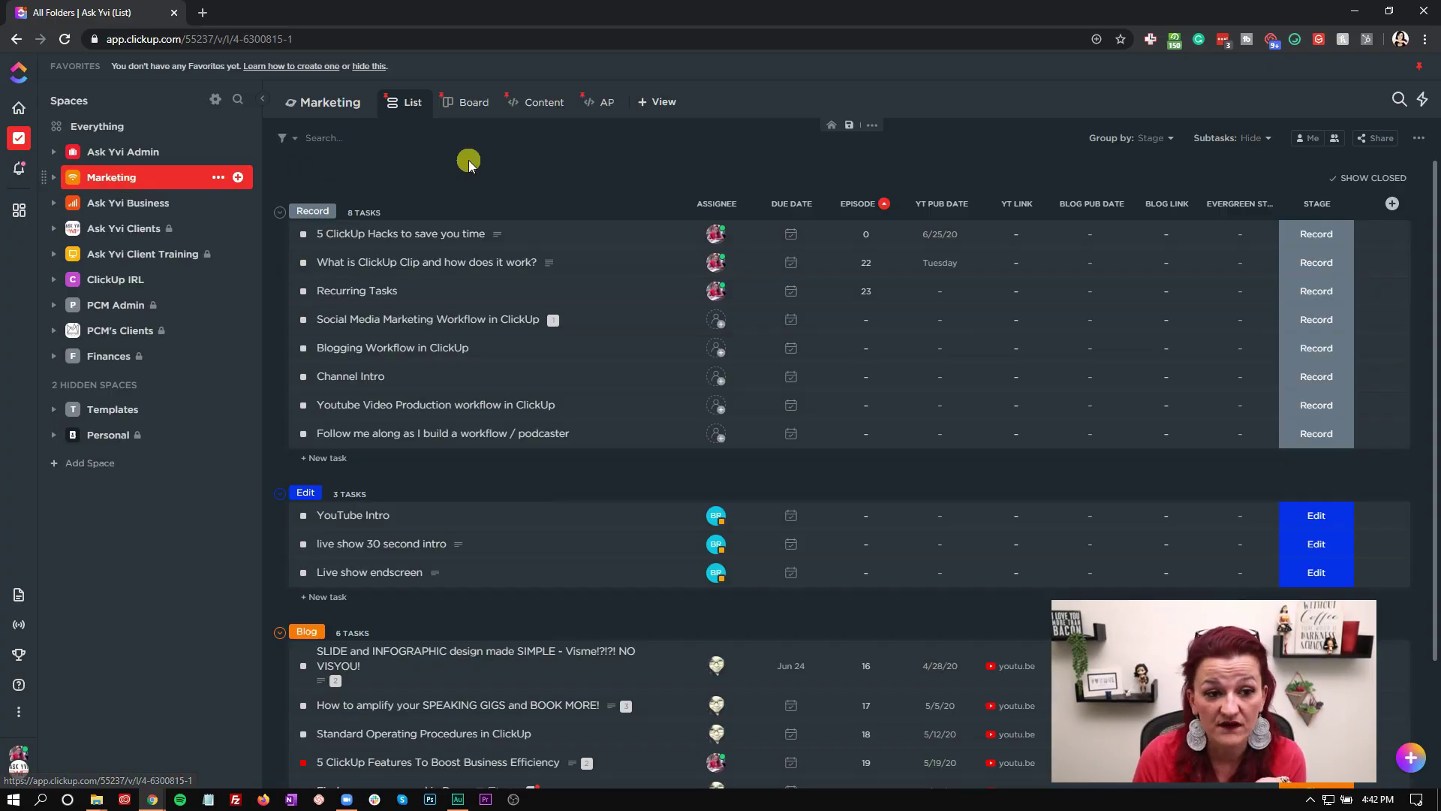
# Open the Content view to display the embedded Airtable May post schedule
pyautogui.click(549, 108)
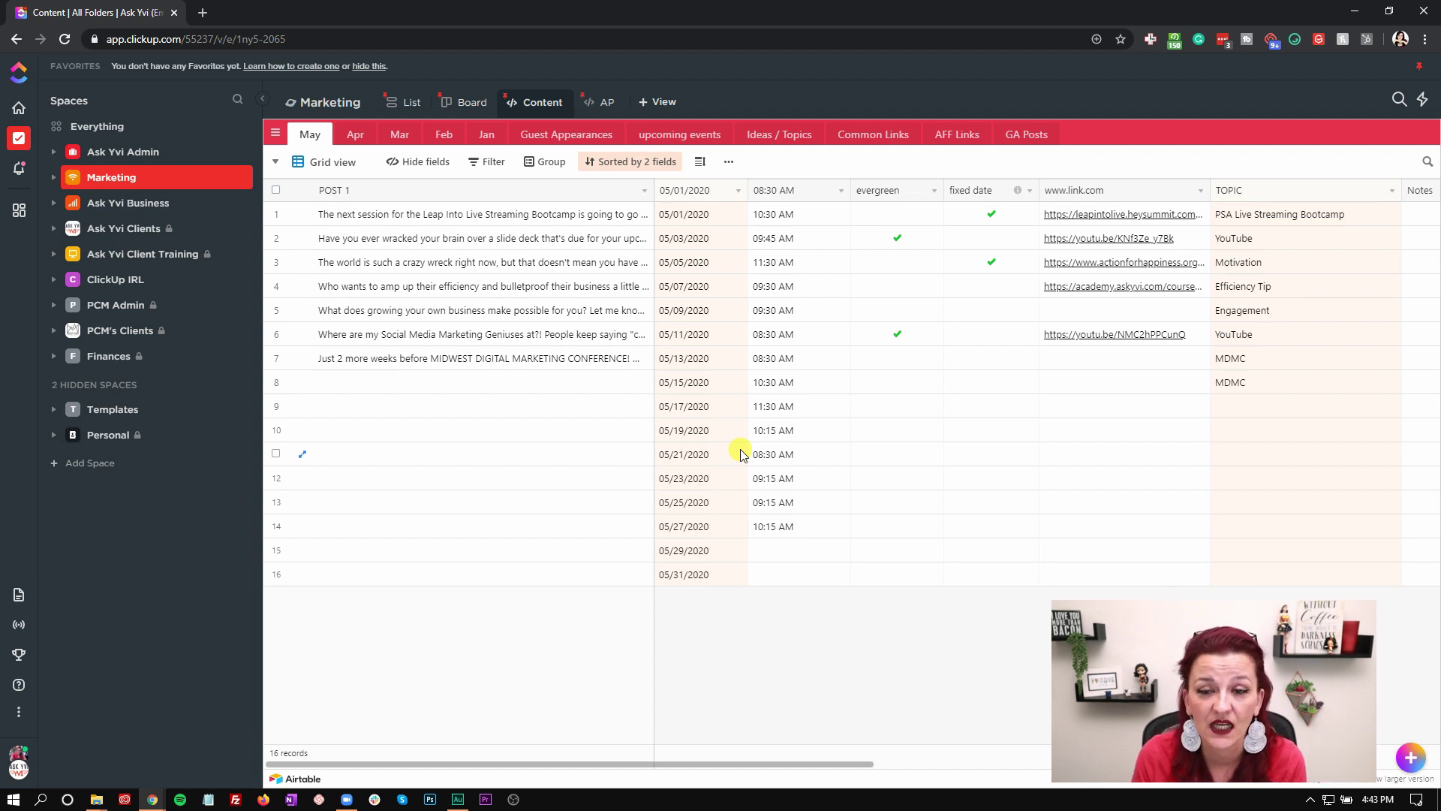
# Open the AP view and show Agorapulse's June 2020 publishing calendar
pyautogui.click(606, 101)
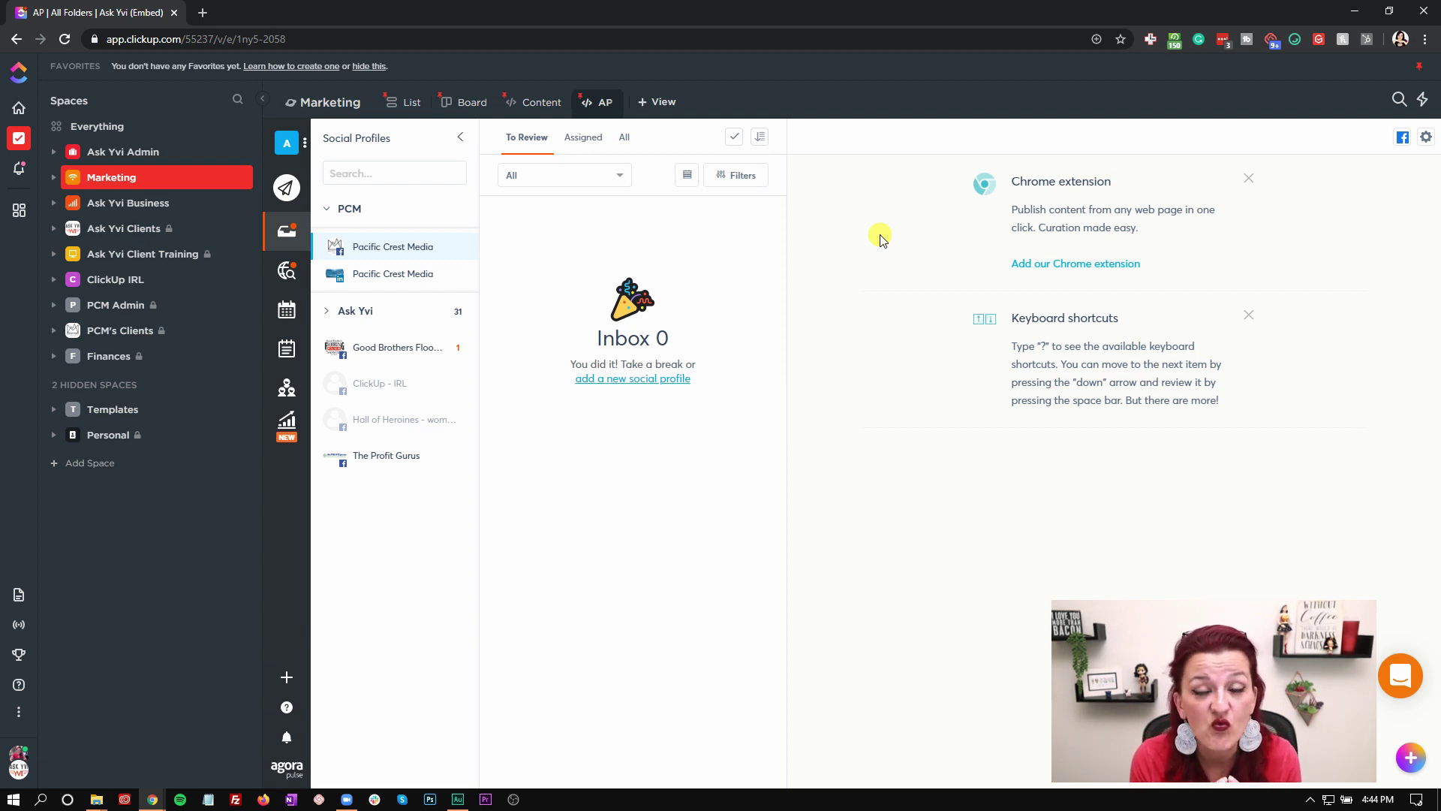
pyautogui.click(288, 319)
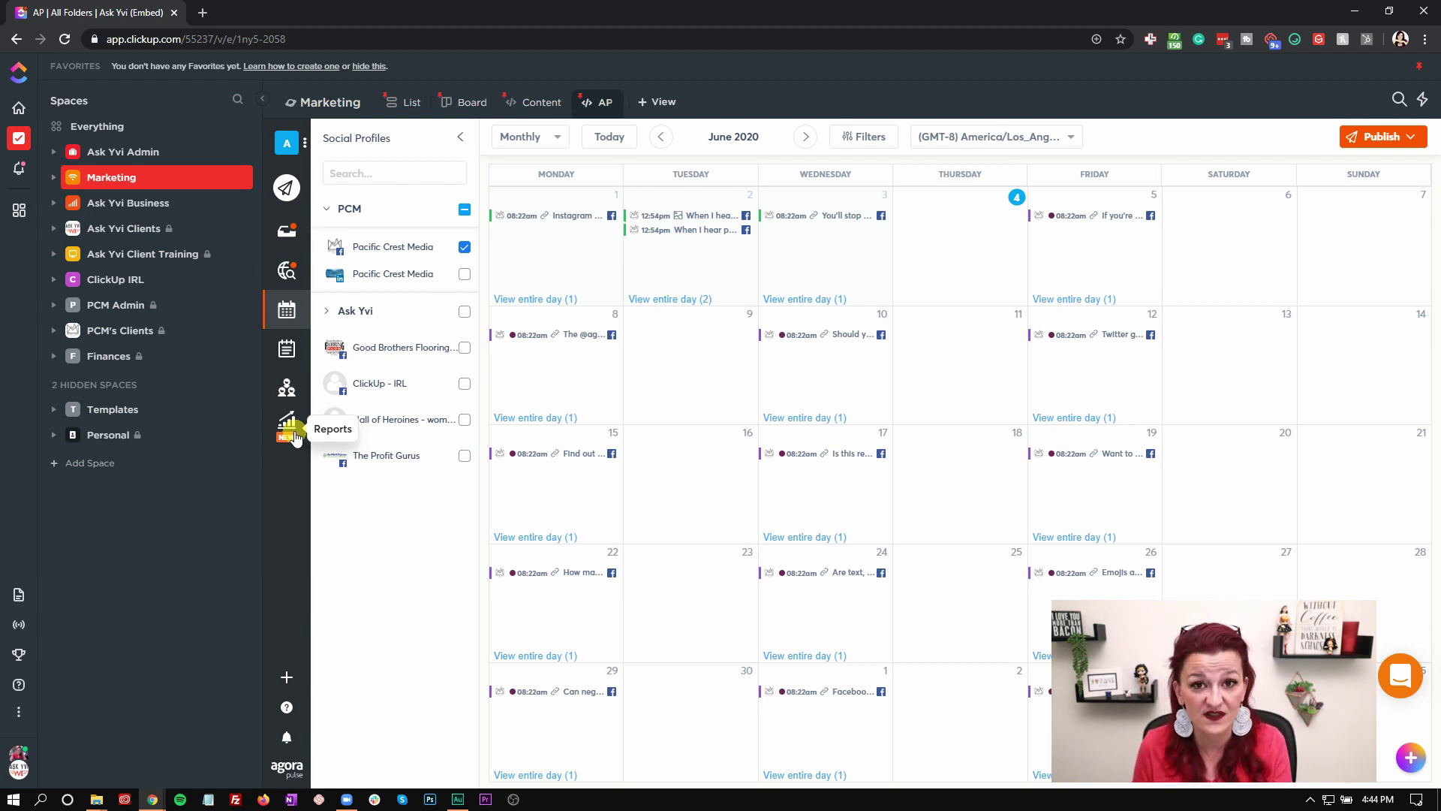
pyautogui.click(656, 102)
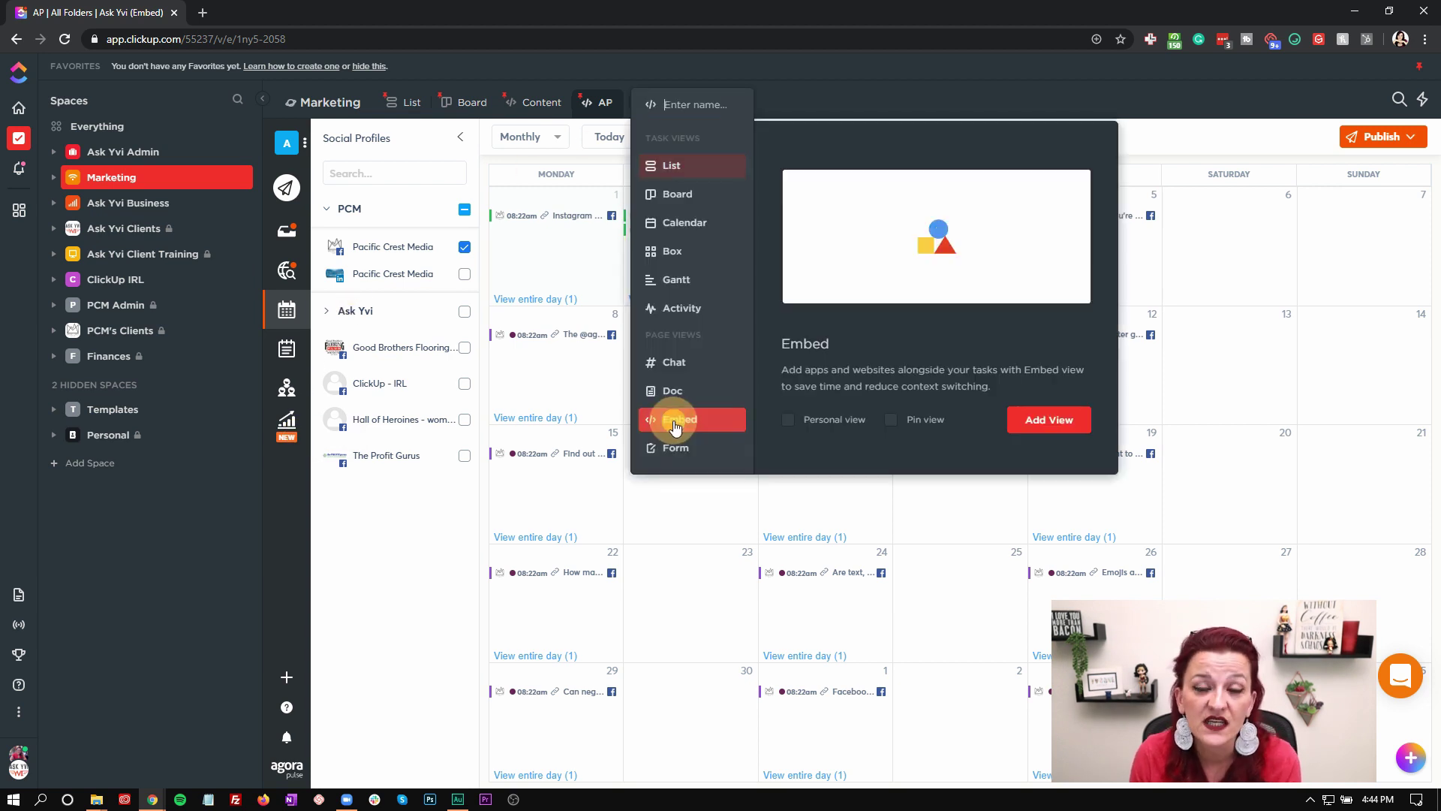
pyautogui.click(1048, 419)
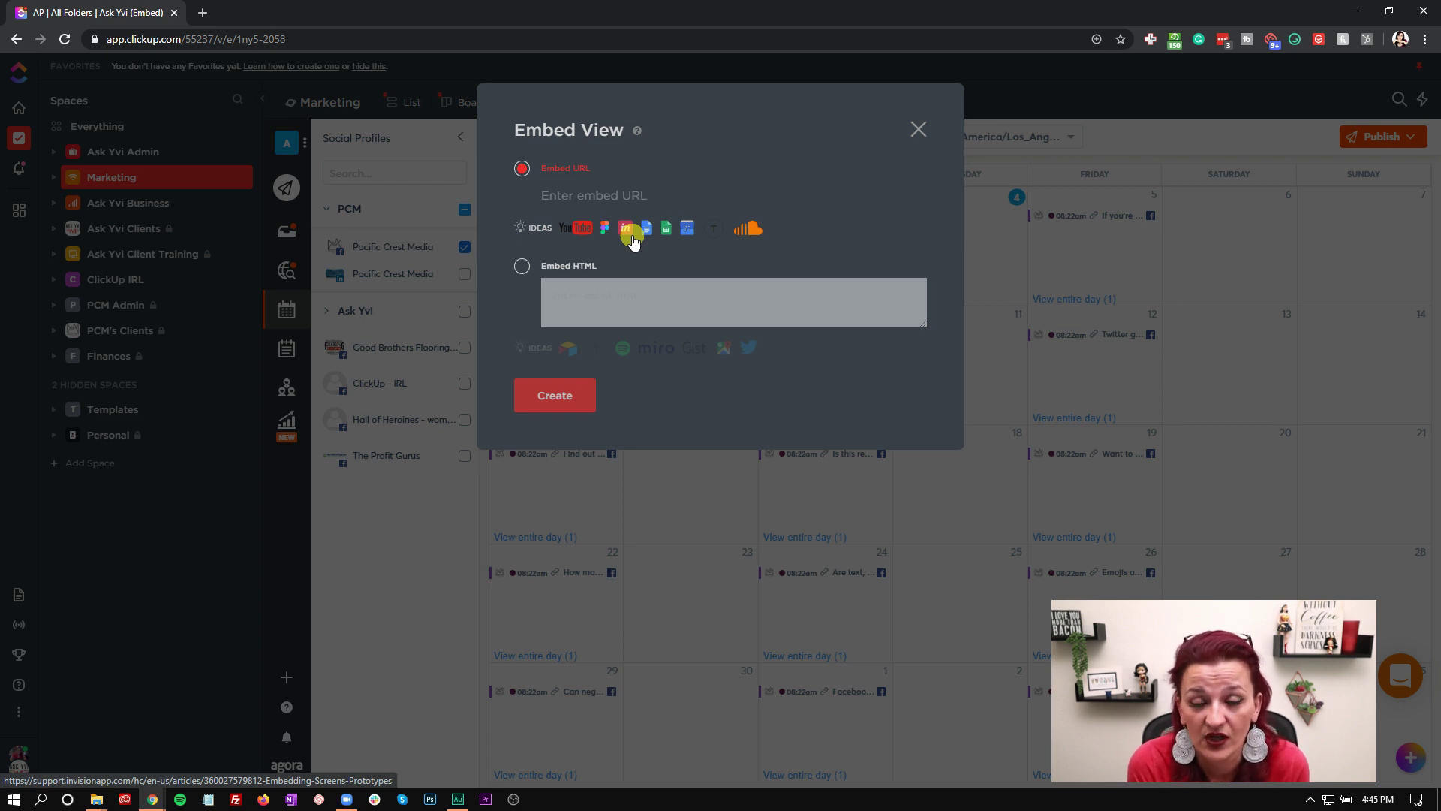
pyautogui.click(923, 132)
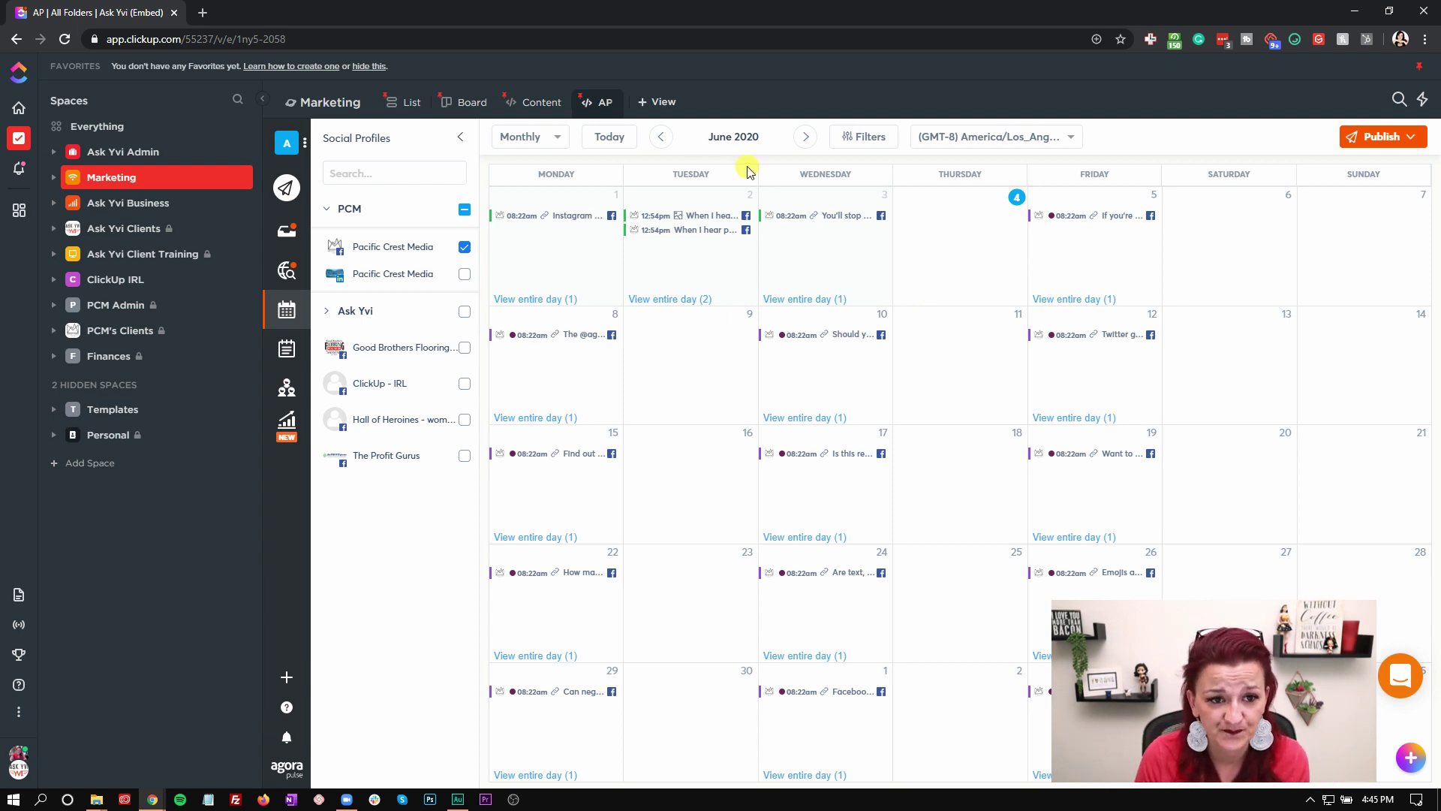
# Add a Box view to Marketing showing each assignee's task workload
pyautogui.click(657, 101)
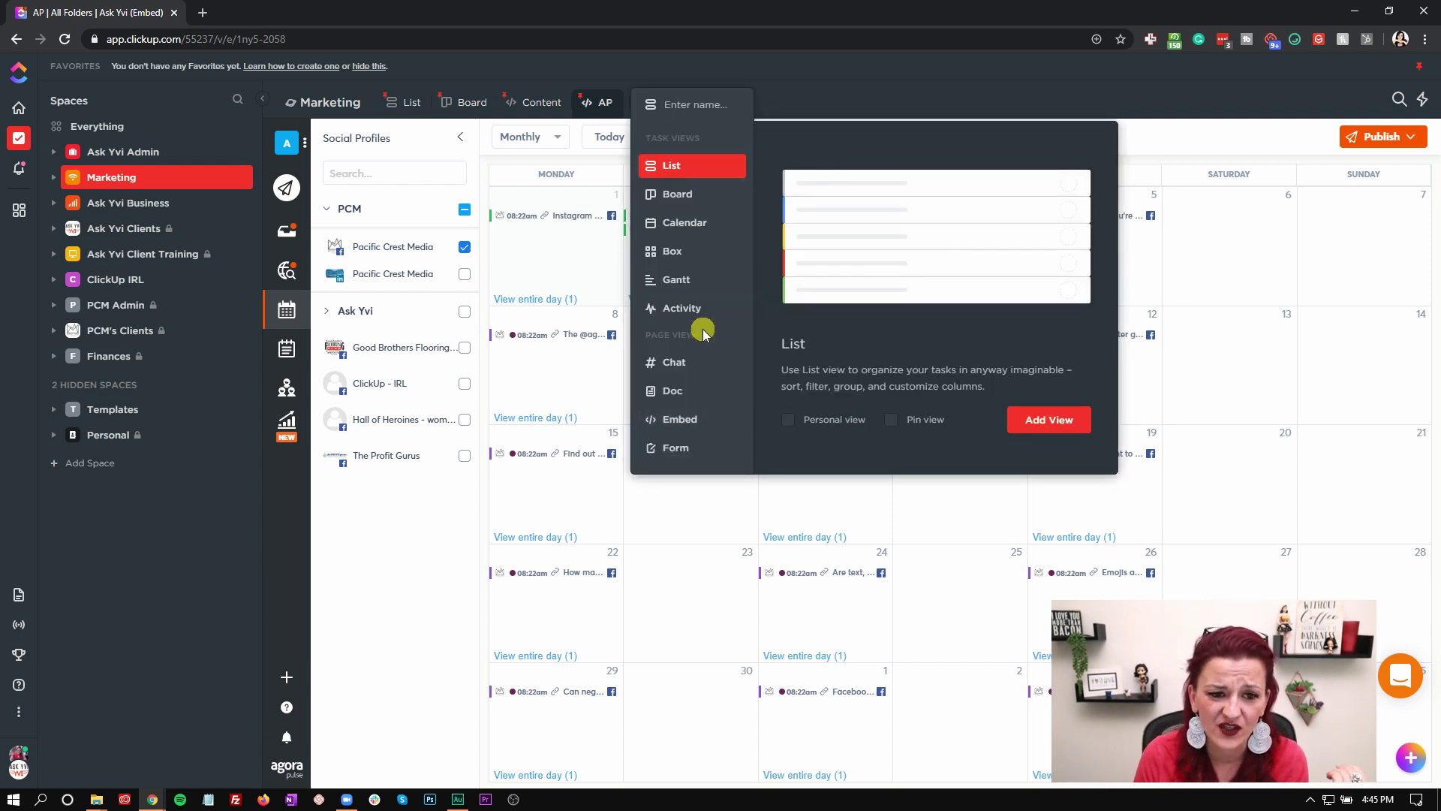
pyautogui.click(667, 250)
pyautogui.click(1076, 431)
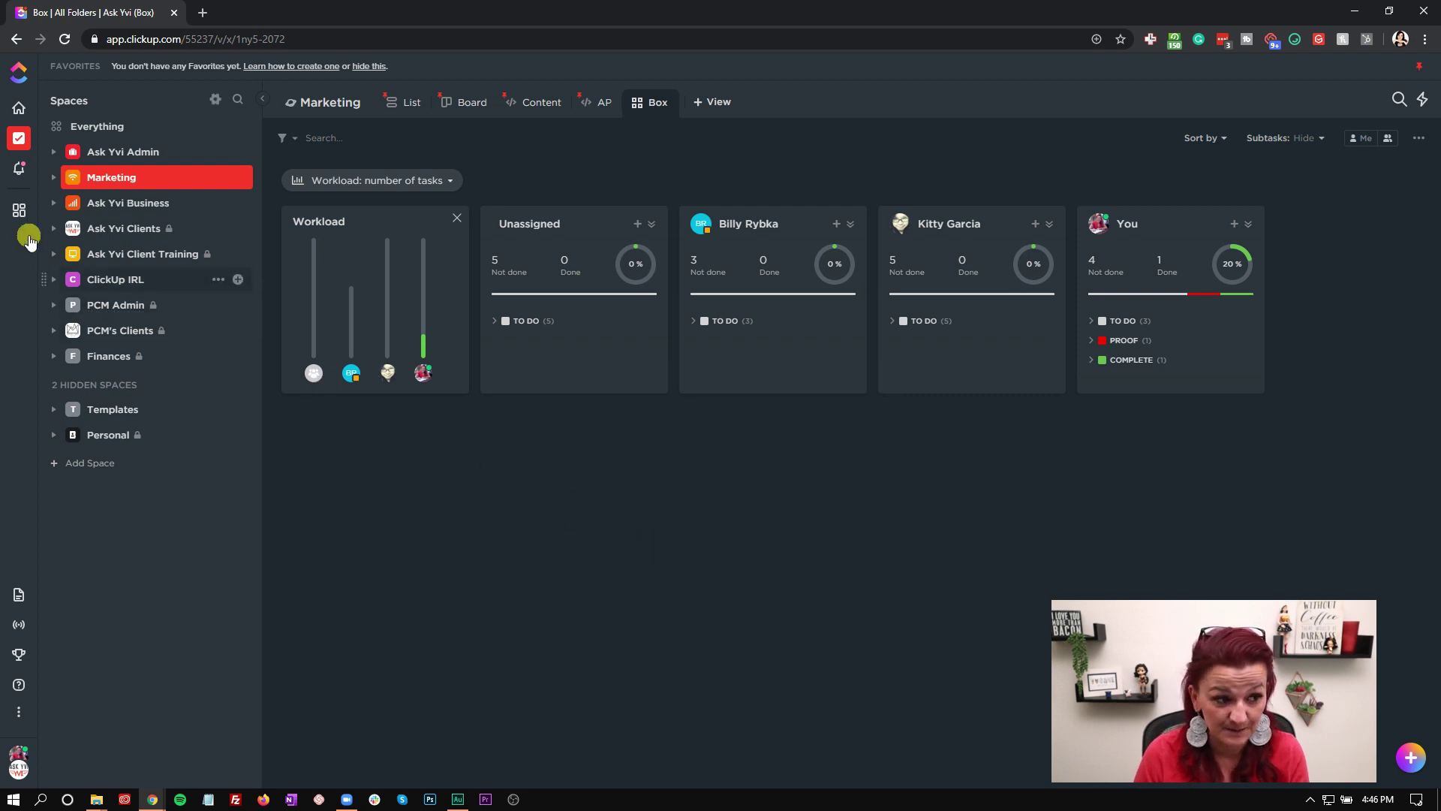
# Open the personal dashboard with Backlog and due-date task widgets
pyautogui.click(19, 212)
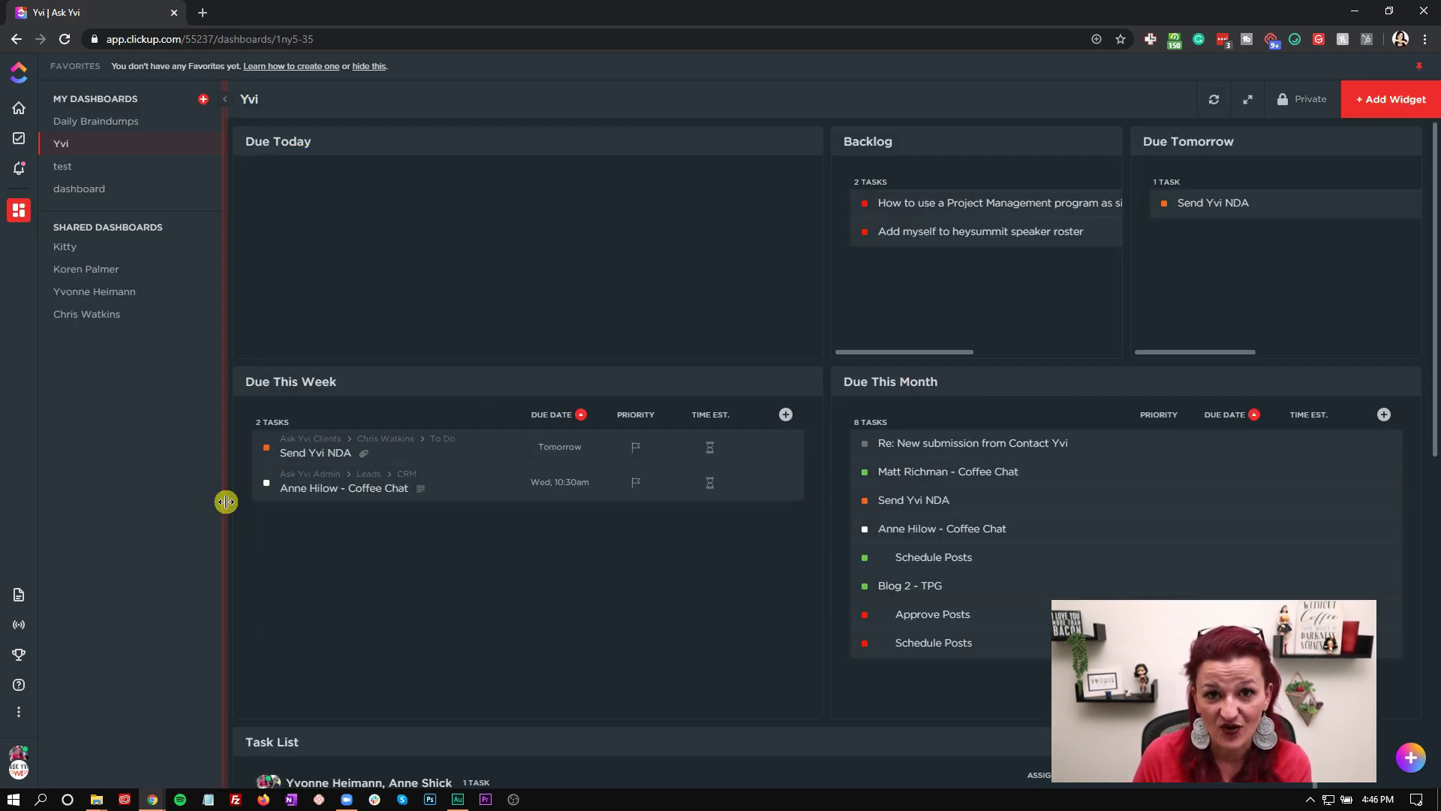